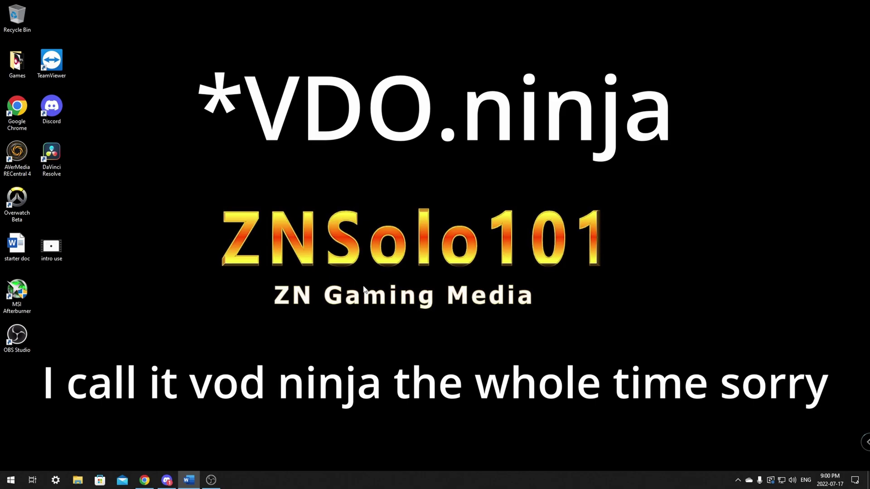
- Launch Chrome, go to the VDO.Ninja site and expand it to show all eight option tiles
{"action": "left_click", "coordinate": [144, 480]}
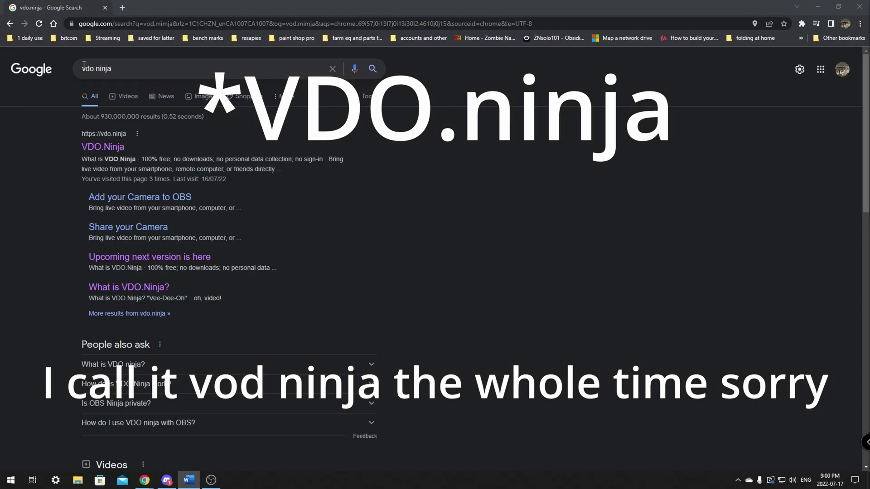
{"action": "left_click", "coordinate": [109, 144]}
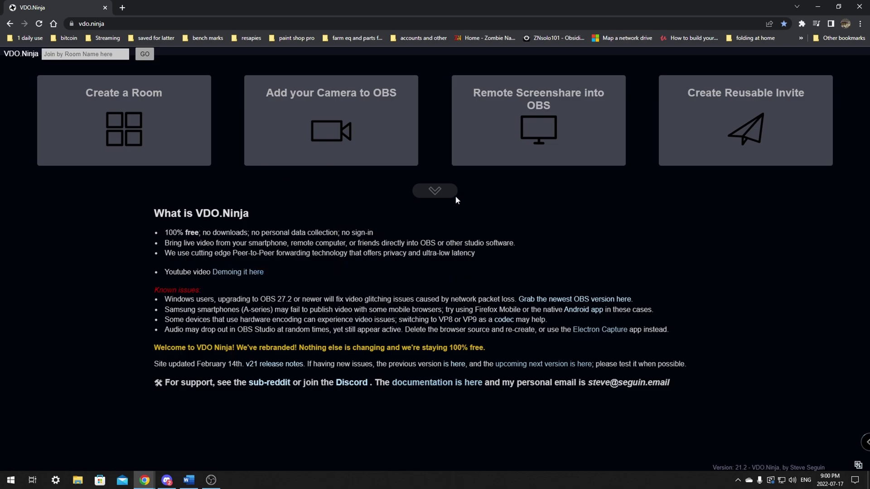
{"action": "left_click", "coordinate": [434, 191]}
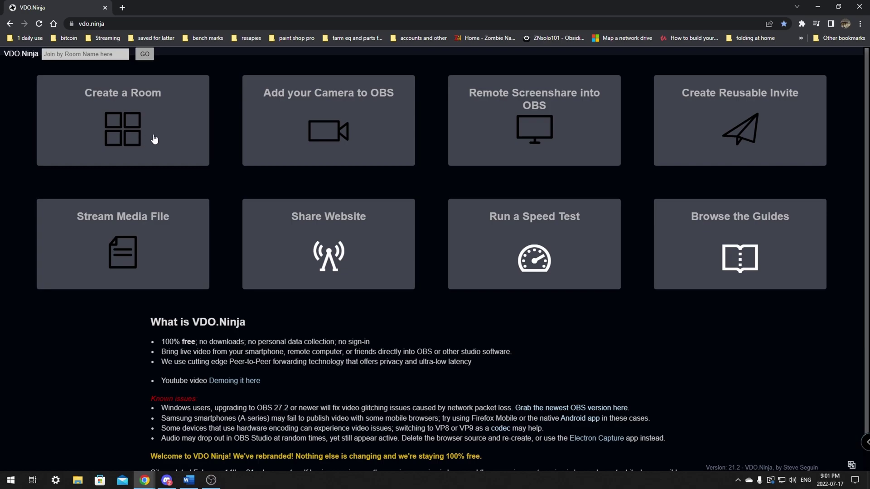
- Open the Create a Room form and choose H264 as the preferred video codec
{"action": "left_click", "coordinate": [108, 119]}
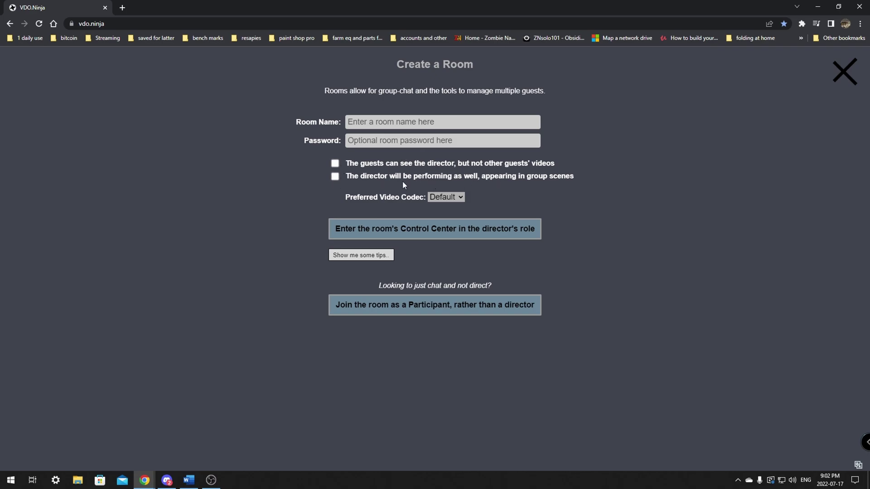
{"action": "mouse_move", "coordinate": [509, 180]}
{"action": "left_click", "coordinate": [448, 198]}
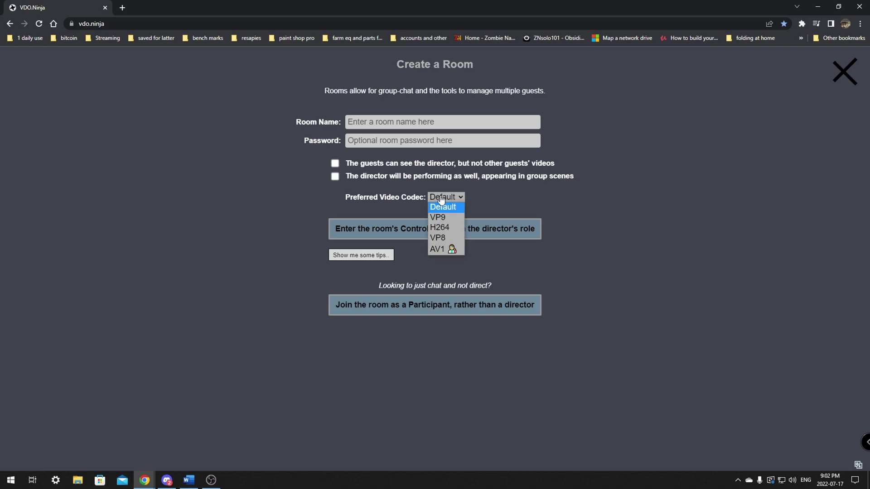
{"action": "left_click", "coordinate": [455, 233]}
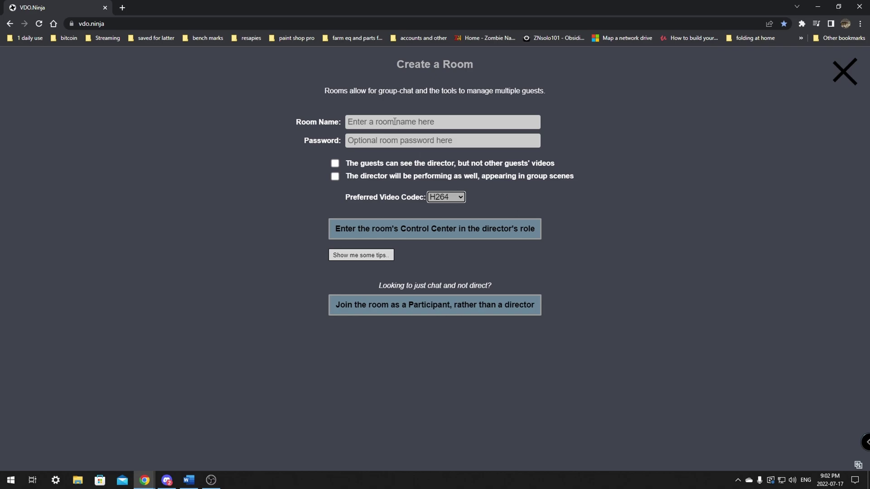
- Move into the room name field, then select the word 'ninja' in the site address
{"action": "left_click", "coordinate": [351, 121]}
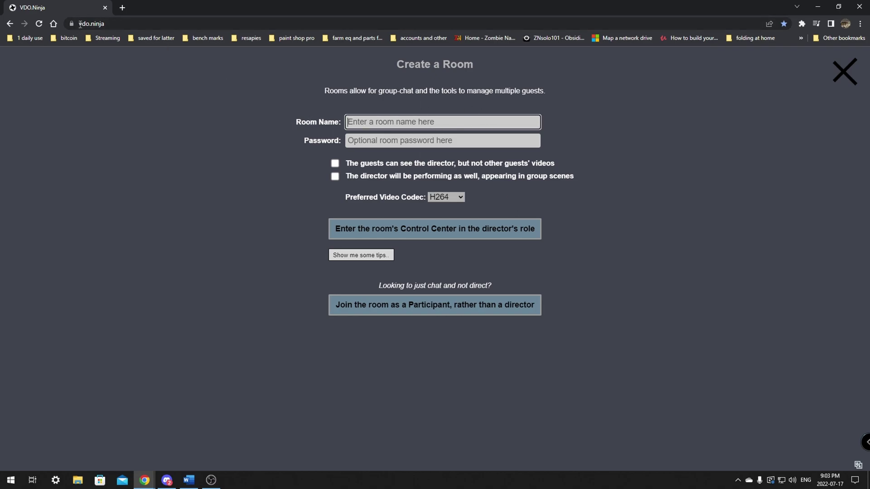
{"action": "left_click", "coordinate": [90, 23]}
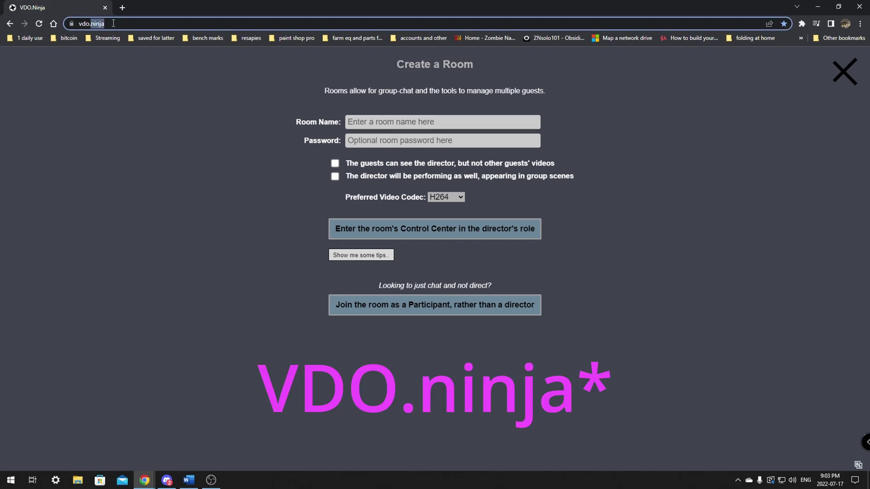
{"action": "double_click", "coordinate": [118, 24]}
- Close the room form and switch to the version 22.0b beta at vdo.ninja/beta
{"action": "left_click", "coordinate": [556, 126]}
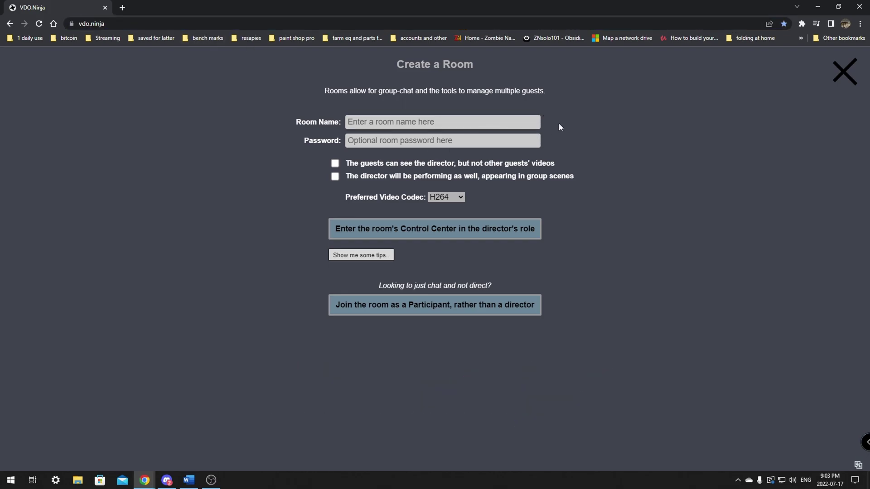
{"action": "left_click", "coordinate": [843, 72]}
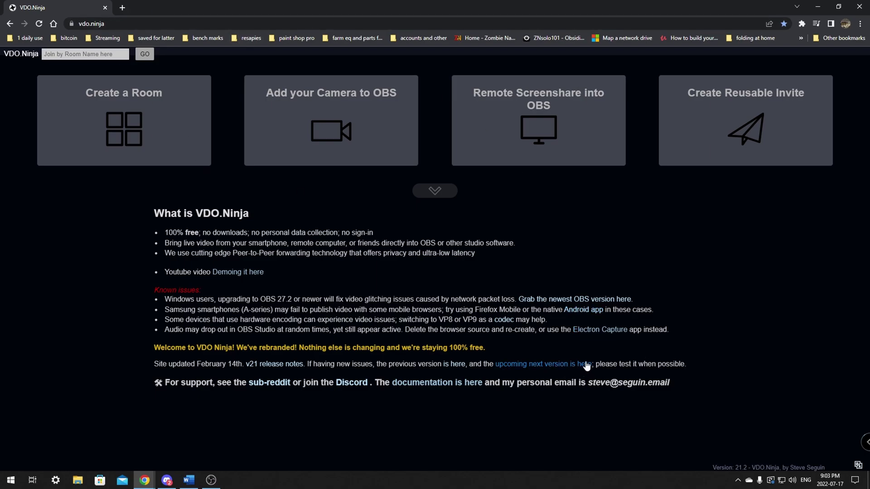
{"action": "left_click", "coordinate": [571, 360]}
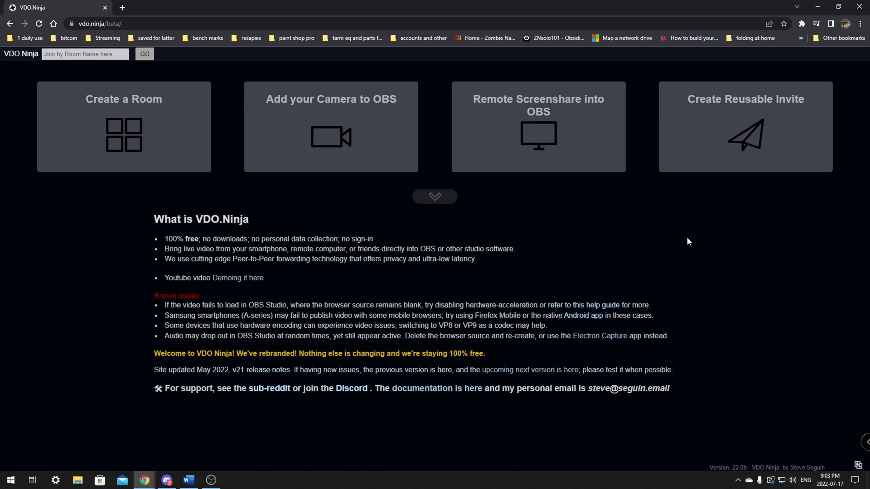
- On the beta site, start a new room with the random name 'protectnecessaryq'
{"action": "left_click", "coordinate": [130, 121]}
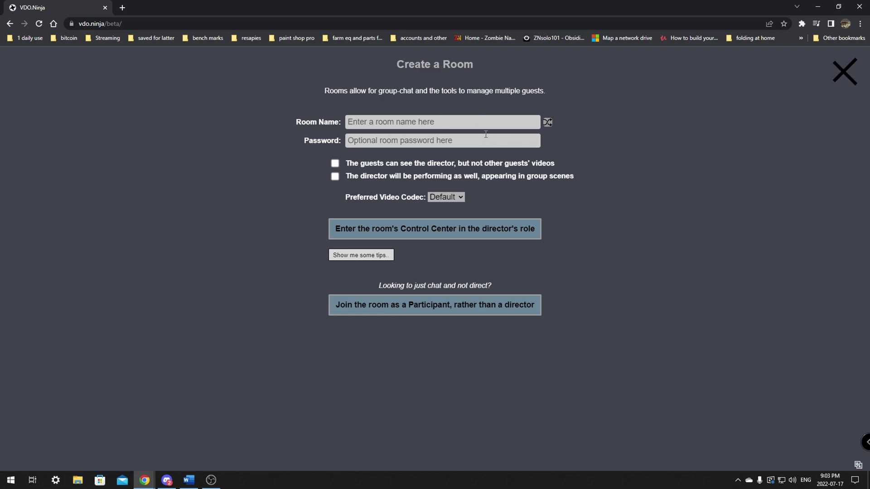
{"action": "left_click", "coordinate": [547, 122]}
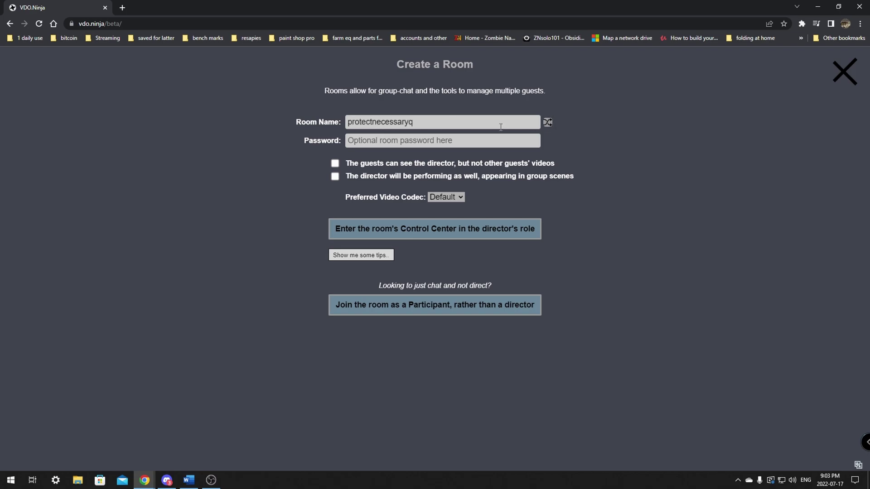
{"action": "left_click", "coordinate": [379, 140]}
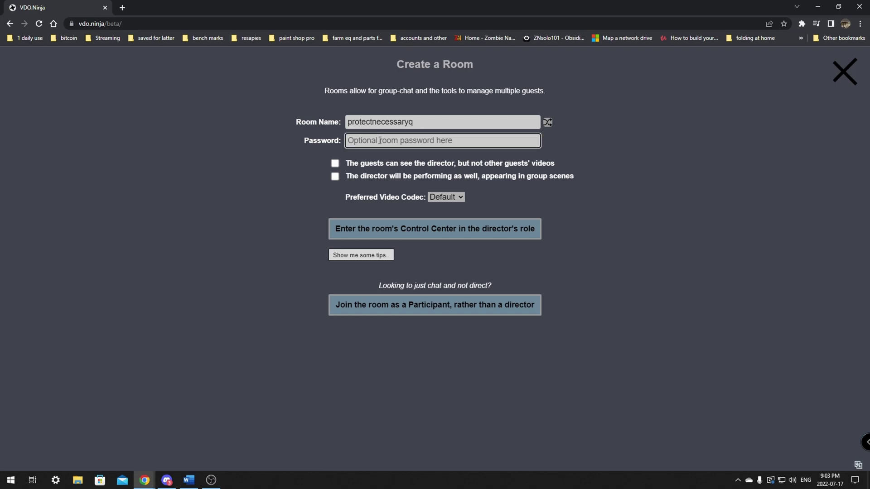
{"action": "left_click_drag", "start_coordinate": [307, 122], "coordinate": [411, 122]}
{"action": "left_click", "coordinate": [453, 127]}
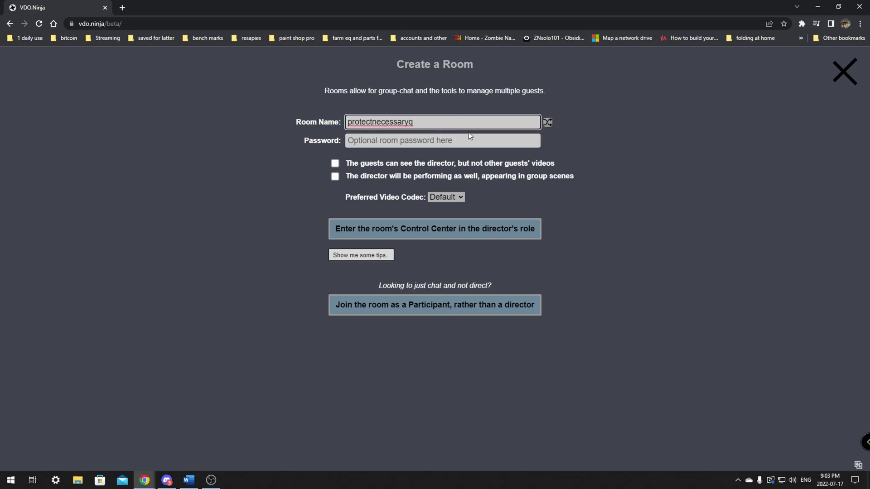
{"action": "left_click", "coordinate": [359, 144]}
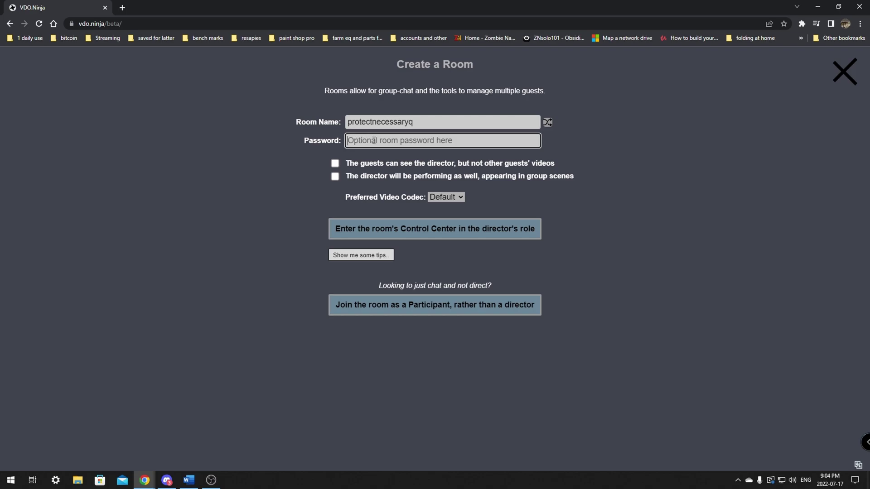
- Set the codec to H264, enter the Control Center as director and copy the group scene link
{"action": "left_click", "coordinate": [446, 198]}
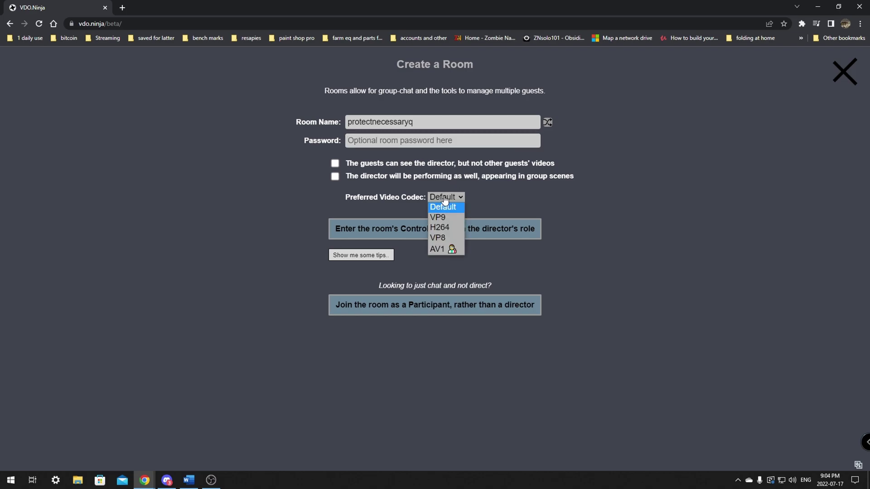
{"action": "left_click", "coordinate": [447, 229]}
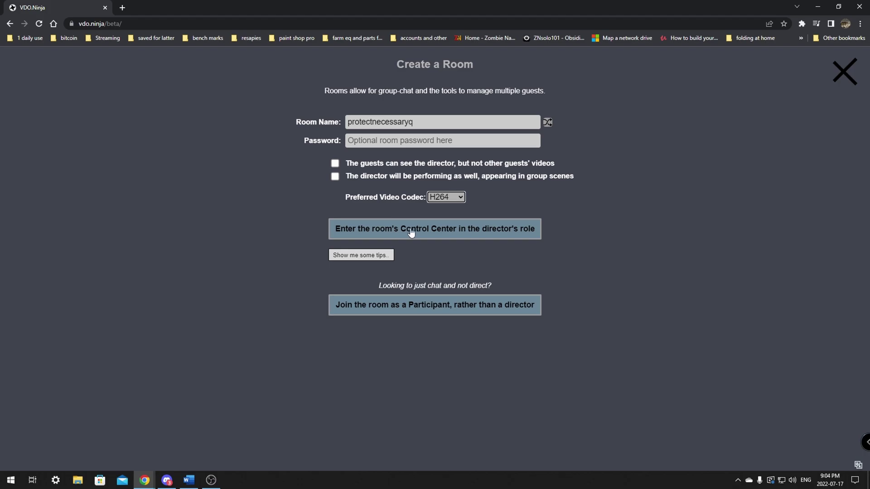
{"action": "left_click", "coordinate": [450, 232]}
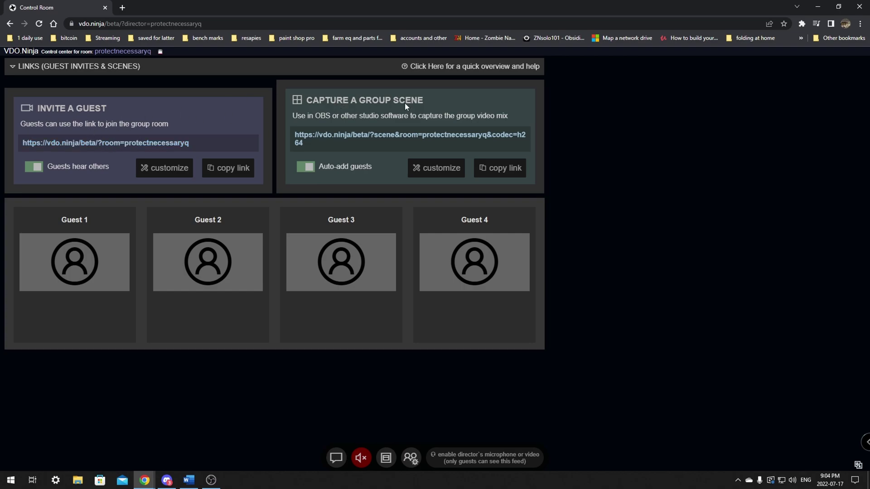
{"action": "left_click", "coordinate": [500, 174]}
- In OBS, add a browser source named 'vodninja' using the pasted group scene link as URL
{"action": "key", "text": "alt+Tab"}
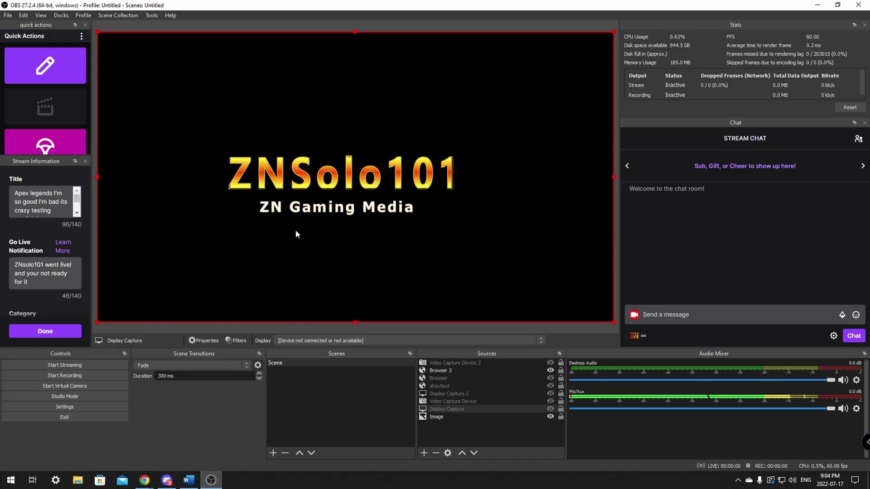
{"action": "left_click", "coordinate": [425, 454]}
{"action": "left_click", "coordinate": [454, 323]}
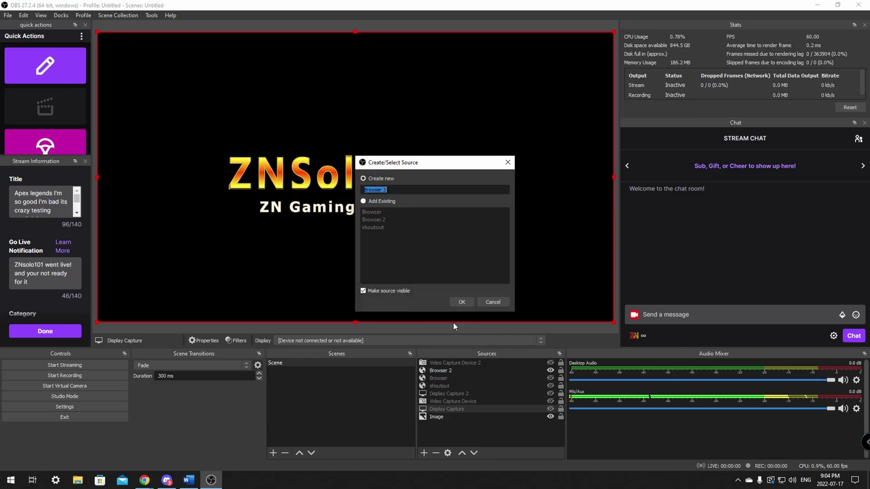
{"action": "type", "text": "vodninja"}
{"action": "left_click", "coordinate": [462, 303]}
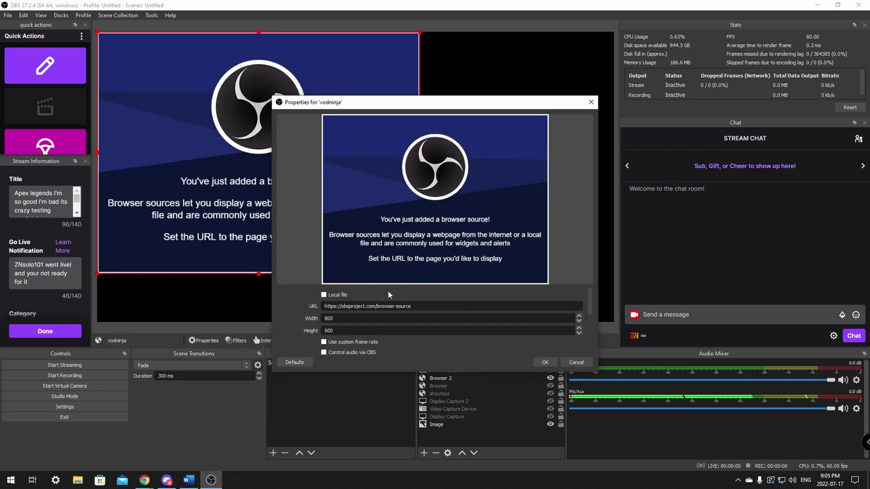
{"action": "left_click_drag", "start_coordinate": [423, 306], "coordinate": [313, 322]}
{"action": "key", "text": "ctrl+v"}
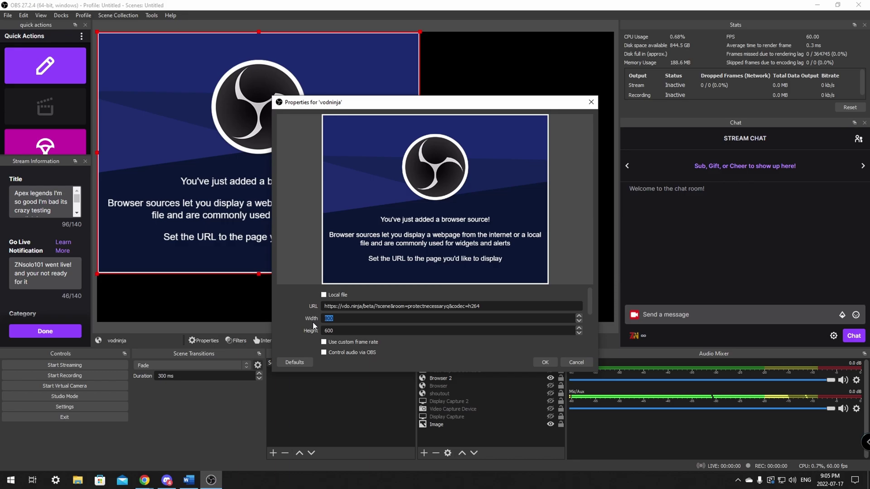
- Size it 1920×1080 with shutdown-when-not-visible and refresh-when-scene-active enabled
{"action": "type", "text": "1920"}
{"action": "key", "text": "Tab"}
{"action": "type", "text": "1080"}
{"action": "scroll", "coordinate": [591, 306], "scroll_direction": "down", "scroll_amount": 1}
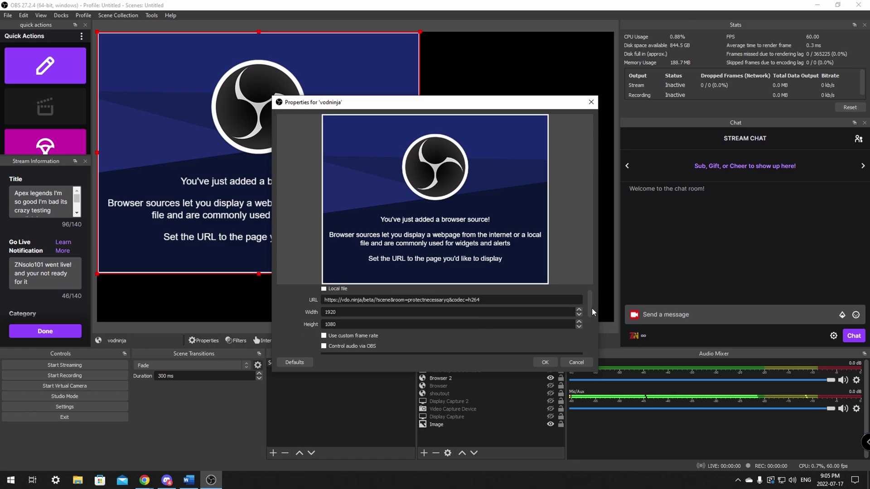
{"action": "left_click_drag", "start_coordinate": [591, 308], "coordinate": [596, 347]}
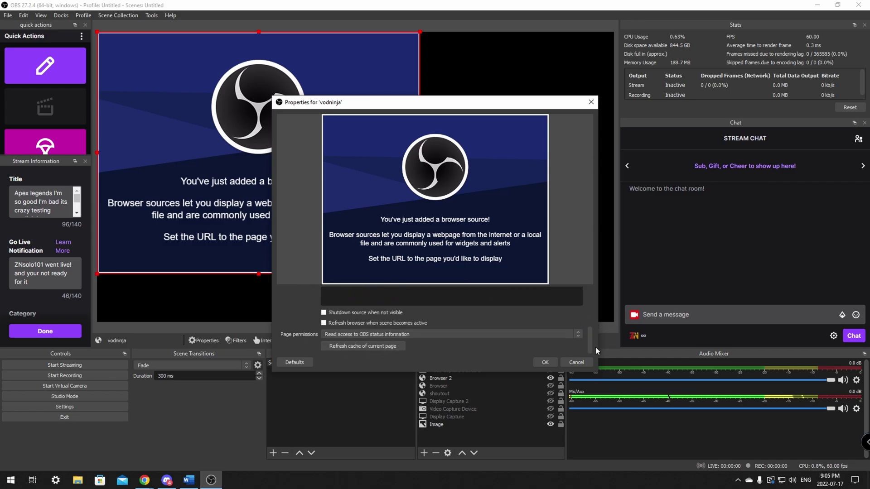
{"action": "left_click", "coordinate": [324, 312]}
{"action": "left_click", "coordinate": [323, 323]}
{"action": "left_click", "coordinate": [545, 362]}
- Fit the vodninja source to screen, shrink it to about a quarter and move it top-right
{"action": "right_click", "coordinate": [368, 328]}
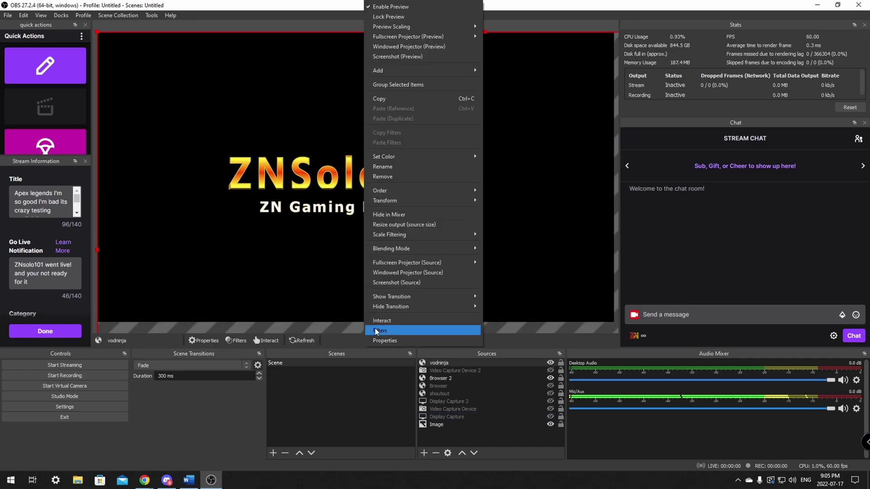
{"action": "right_click", "coordinate": [328, 328]}
{"action": "right_click", "coordinate": [328, 328]}
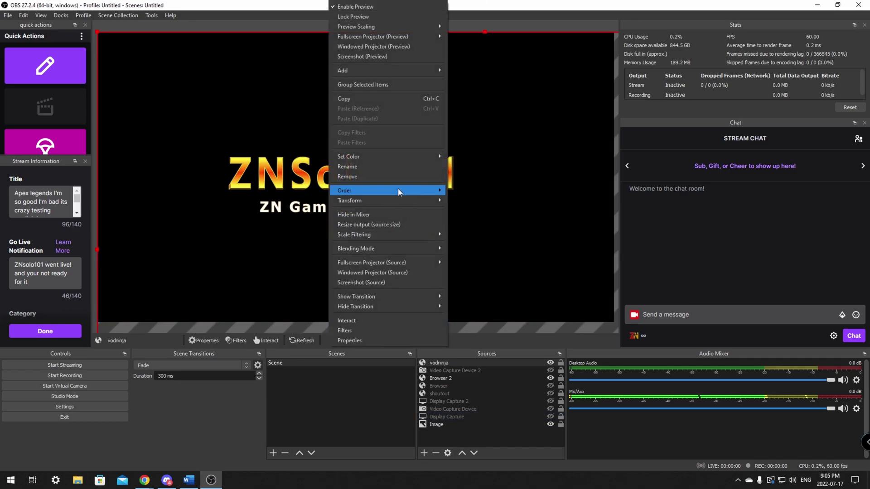
{"action": "mouse_move", "coordinate": [408, 202]}
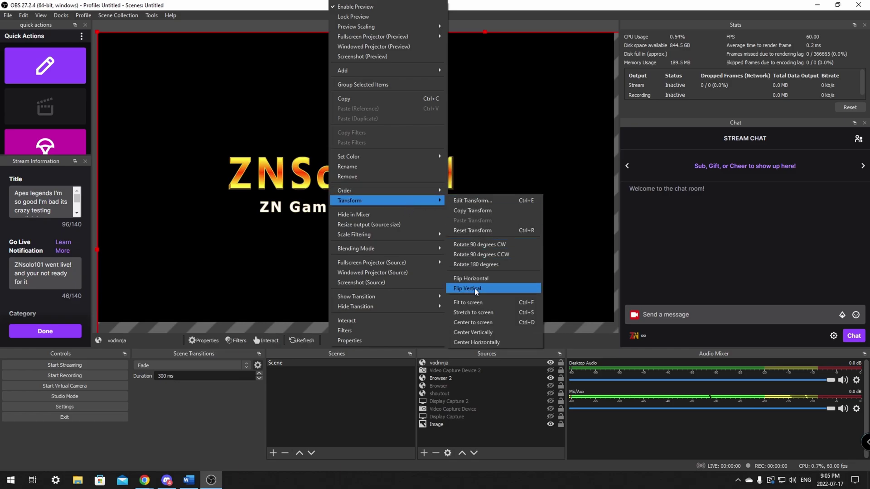
{"action": "left_click", "coordinate": [472, 303]}
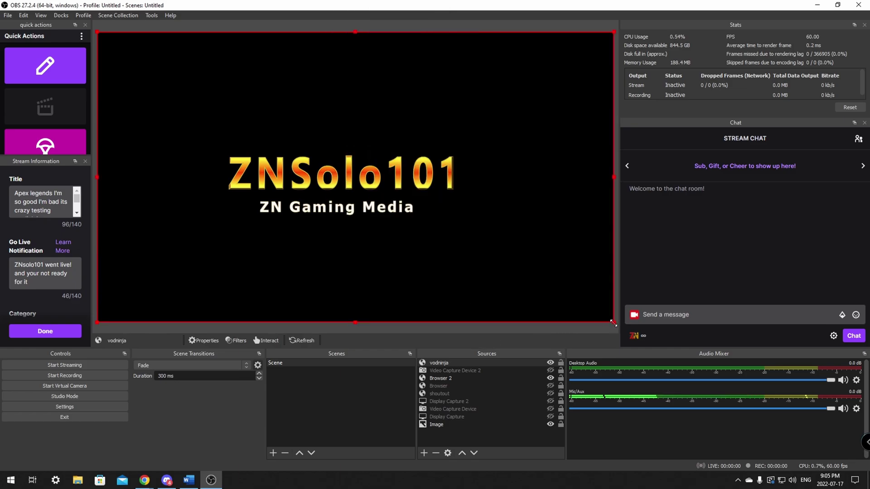
{"action": "left_click_drag", "start_coordinate": [613, 323], "coordinate": [254, 169]}
{"action": "left_click_drag", "start_coordinate": [168, 72], "coordinate": [471, 90]}
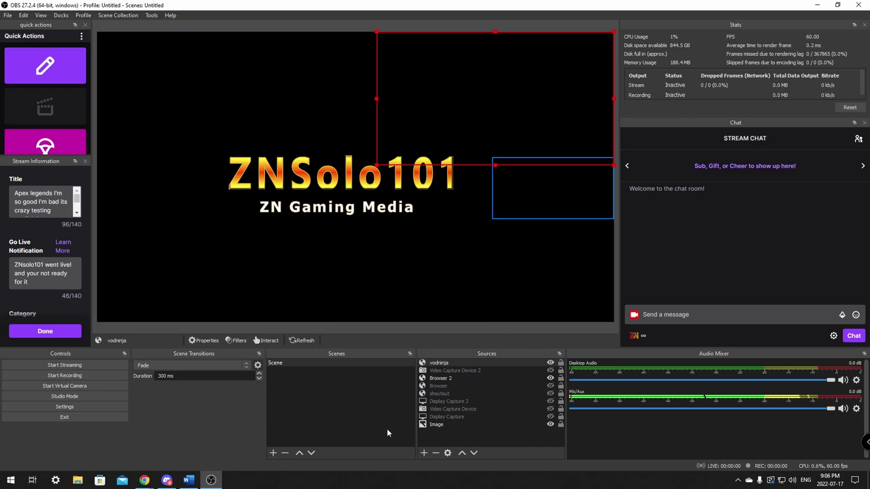
- In the control room, enable the director's video with AVerMedia HD Capture GC573 as source
{"action": "mouse_move", "coordinate": [144, 481]}
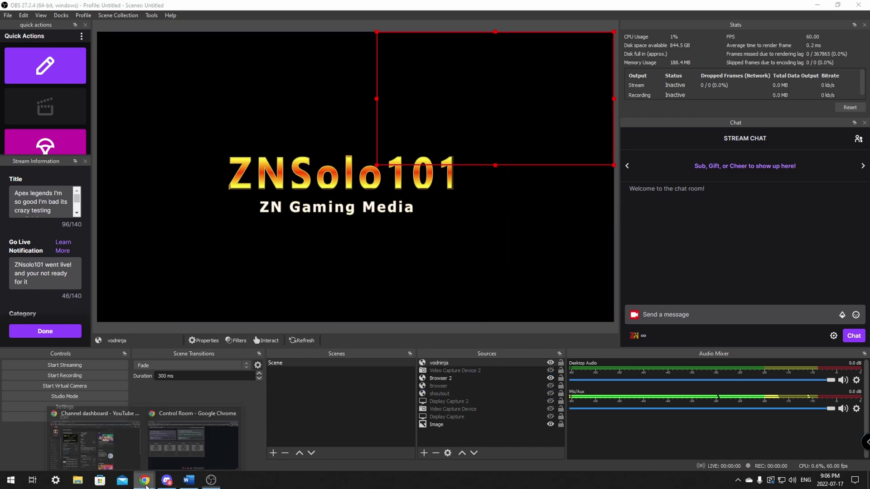
{"action": "left_click", "coordinate": [173, 460]}
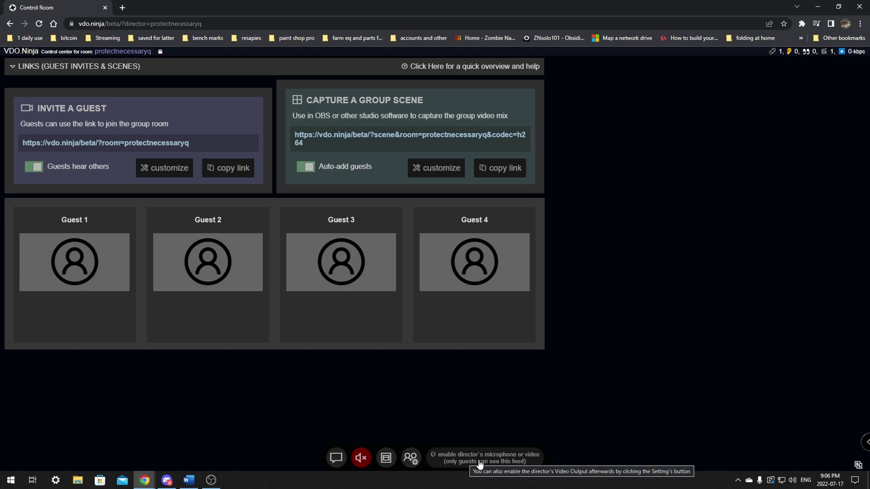
{"action": "left_click", "coordinate": [463, 461]}
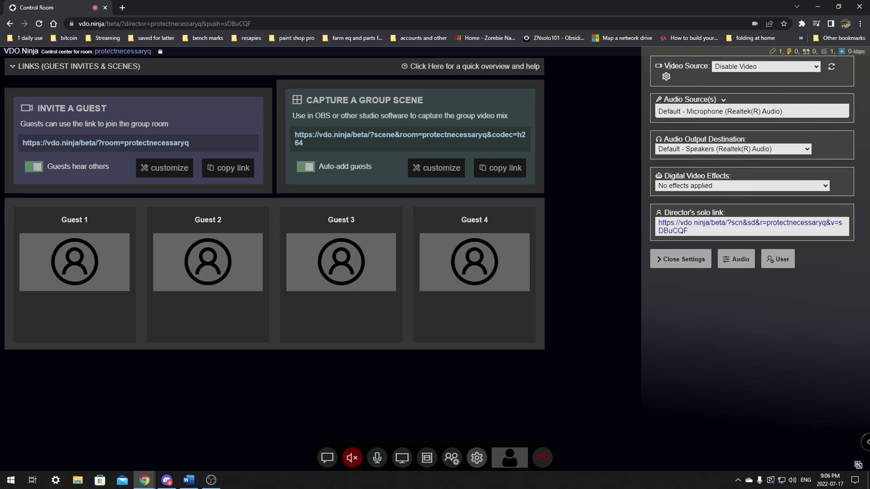
{"action": "left_click", "coordinate": [748, 67]}
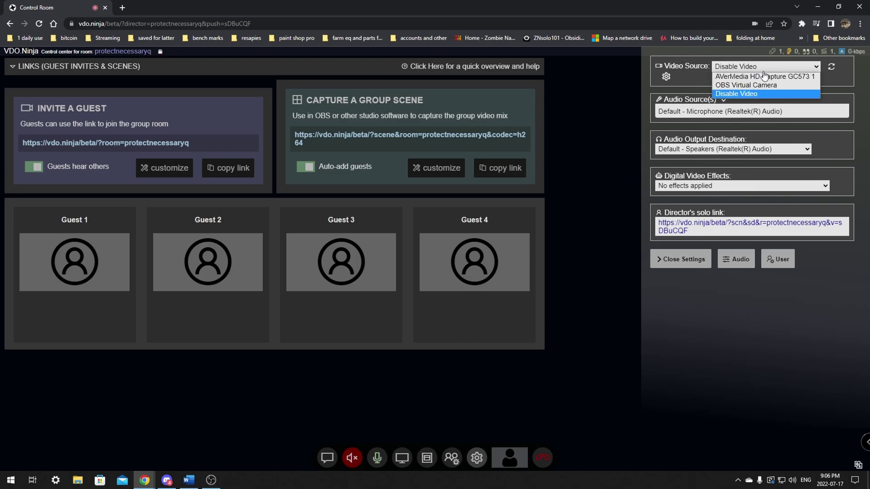
{"action": "left_click", "coordinate": [761, 76]}
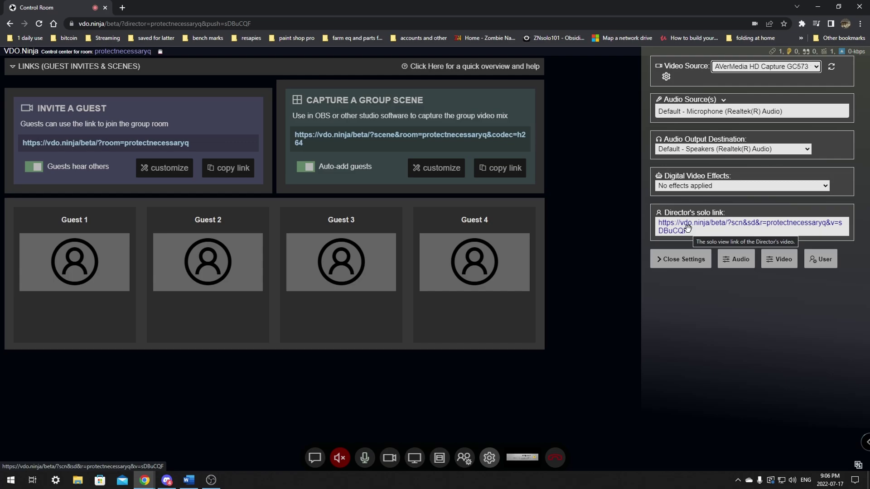
- Review the director's video and audio settings, then close the media settings
{"action": "left_click", "coordinate": [781, 265]}
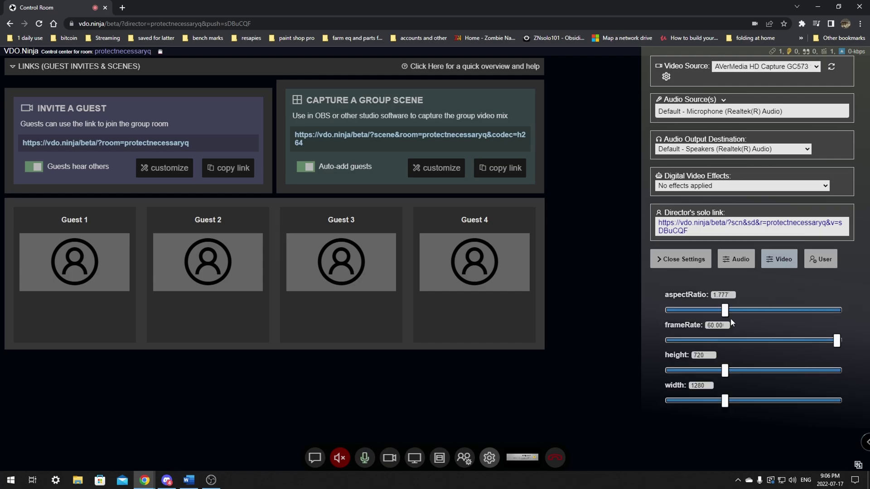
{"action": "left_click", "coordinate": [746, 262]}
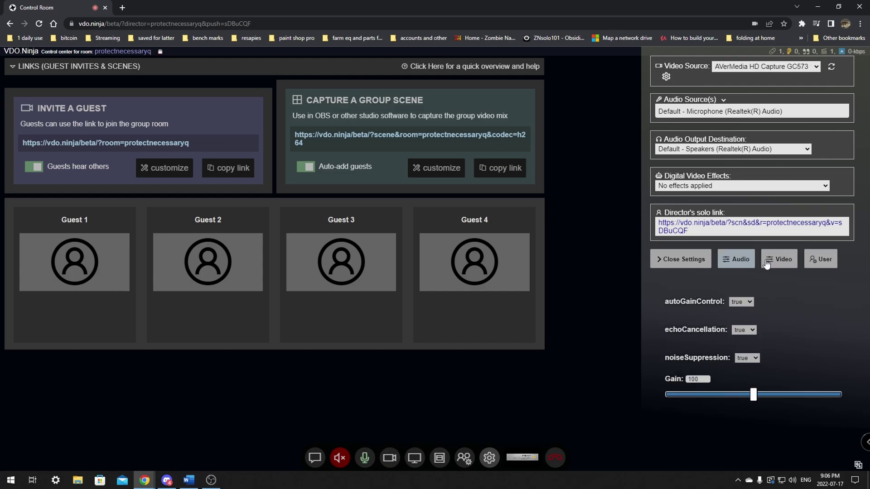
{"action": "left_click", "coordinate": [745, 265]}
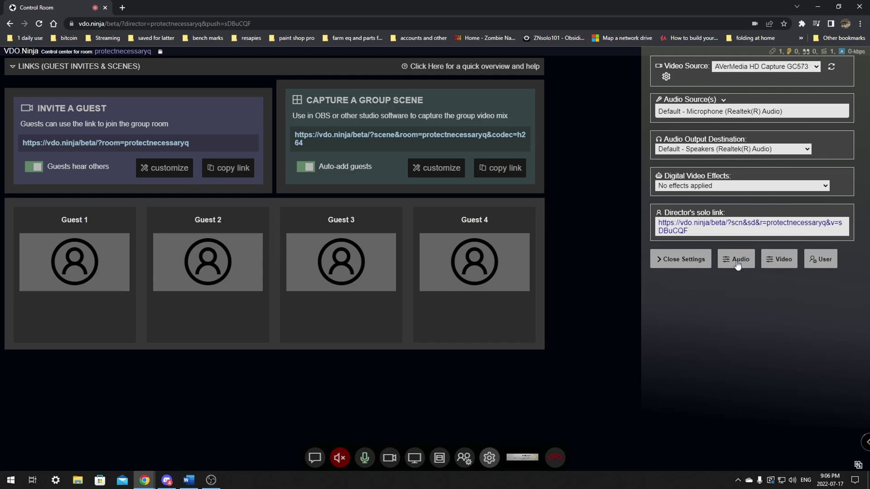
{"action": "left_click", "coordinate": [664, 262]}
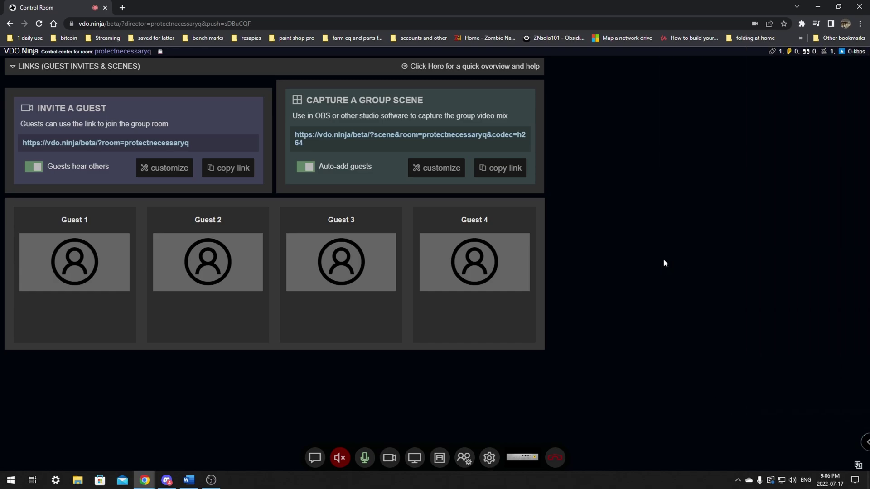
- Copy the guest invite link and mute the joined guest's audio in the scene
{"action": "left_click", "coordinate": [233, 168]}
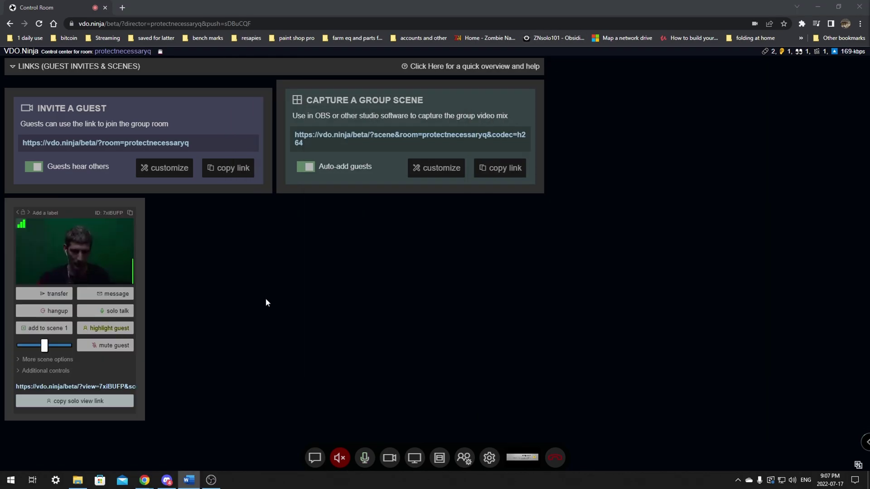
{"action": "left_click", "coordinate": [24, 361]}
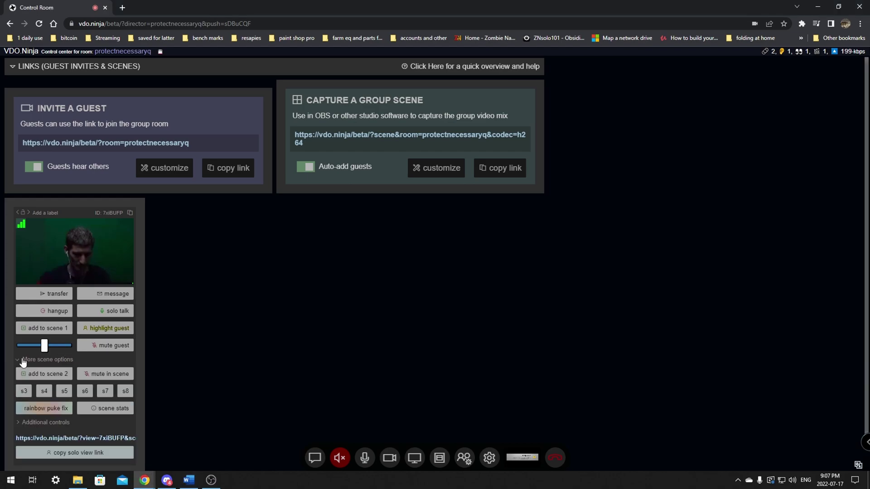
{"action": "left_click", "coordinate": [117, 375]}
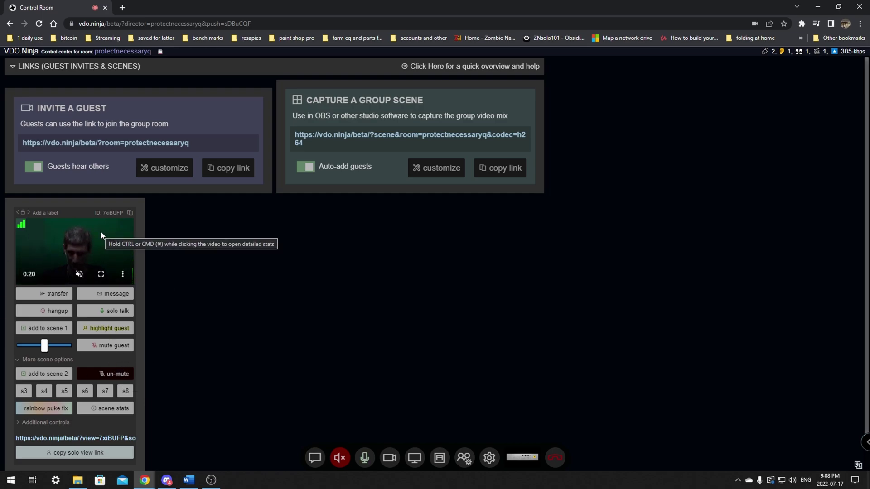
{"action": "scroll", "coordinate": [67, 316], "scroll_direction": "down", "scroll_amount": 1}
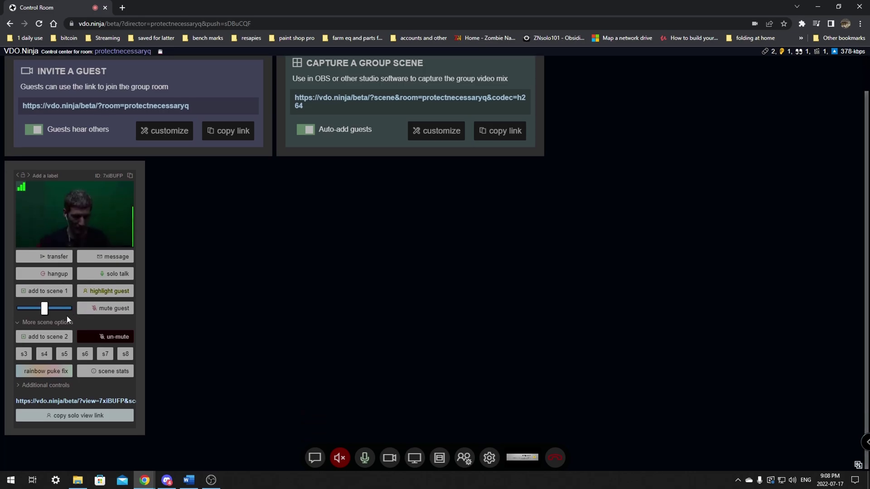
{"action": "left_click", "coordinate": [29, 325]}
{"action": "left_click", "coordinate": [45, 360]}
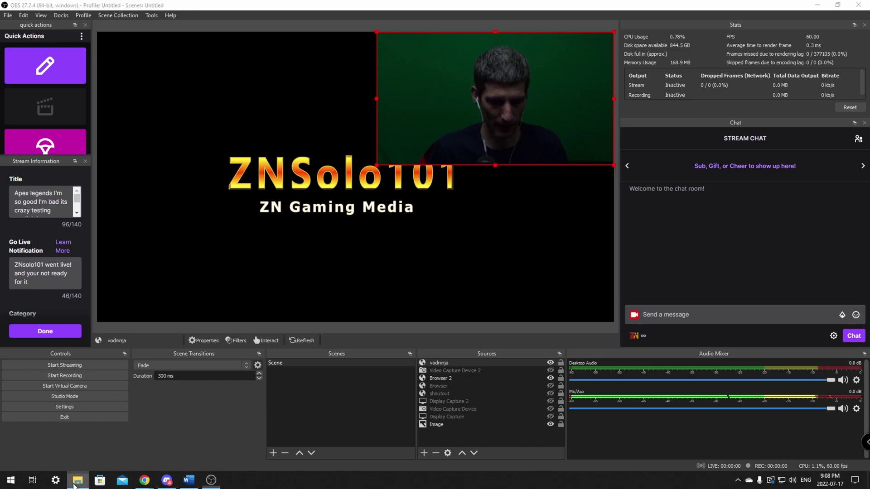
- Back in the control room, enable Highlight Director in the room settings
{"action": "mouse_move", "coordinate": [145, 480]}
{"action": "left_click", "coordinate": [204, 441]}
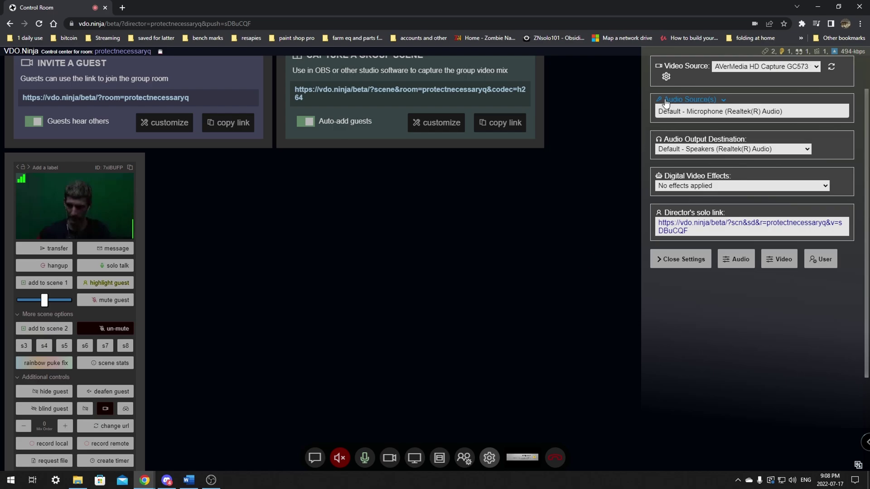
{"action": "left_click", "coordinate": [585, 310]}
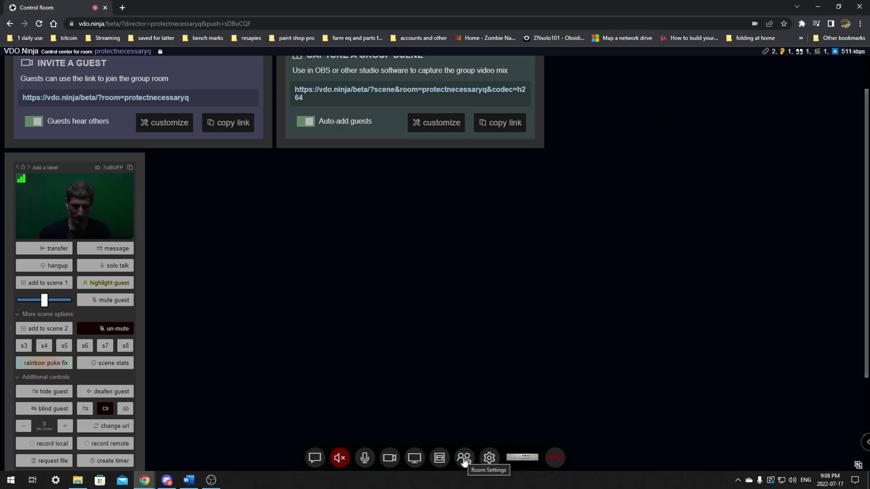
{"action": "left_click", "coordinate": [464, 458]}
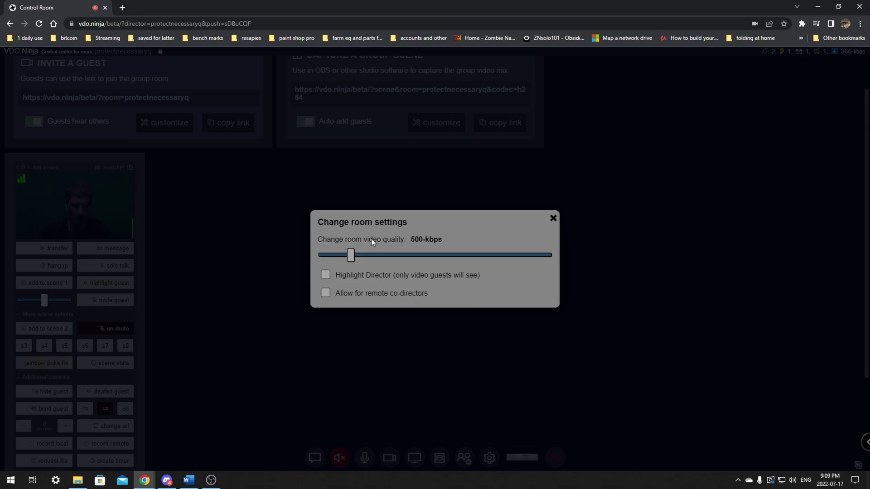
{"action": "left_click", "coordinate": [326, 275]}
{"action": "left_click", "coordinate": [554, 220]}
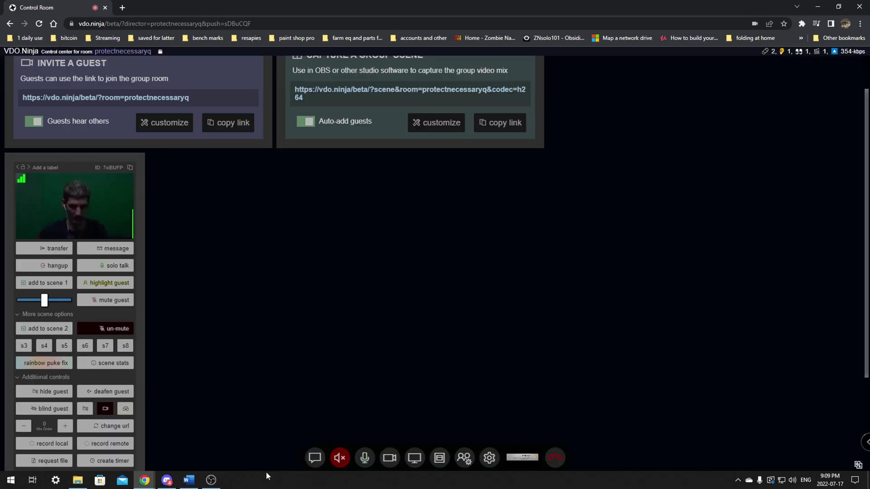
- Switch to OBS Studio to see both live camera feeds in the vodninja source
{"action": "left_click", "coordinate": [211, 480]}
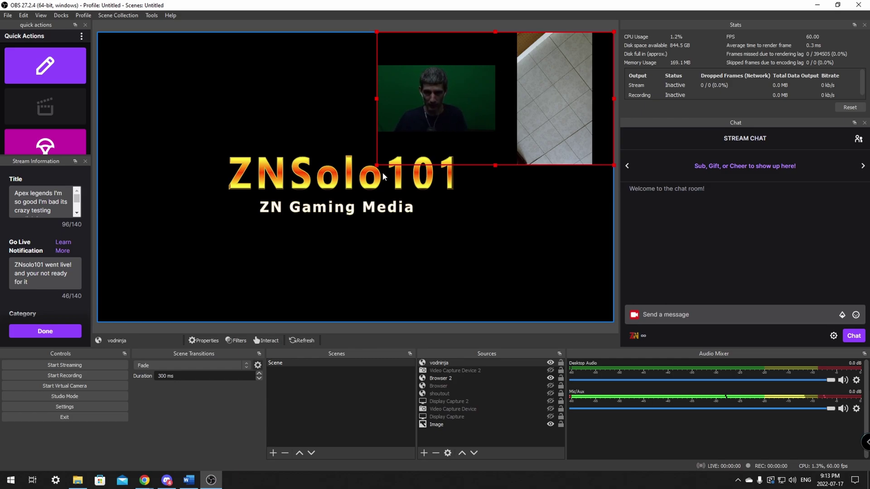
- Enlarge the vodninja group-scene source in OBS, then bring the VDO.Ninja control room back to the front
{"action": "left_click_drag", "start_coordinate": [377, 163], "coordinate": [308, 216]}
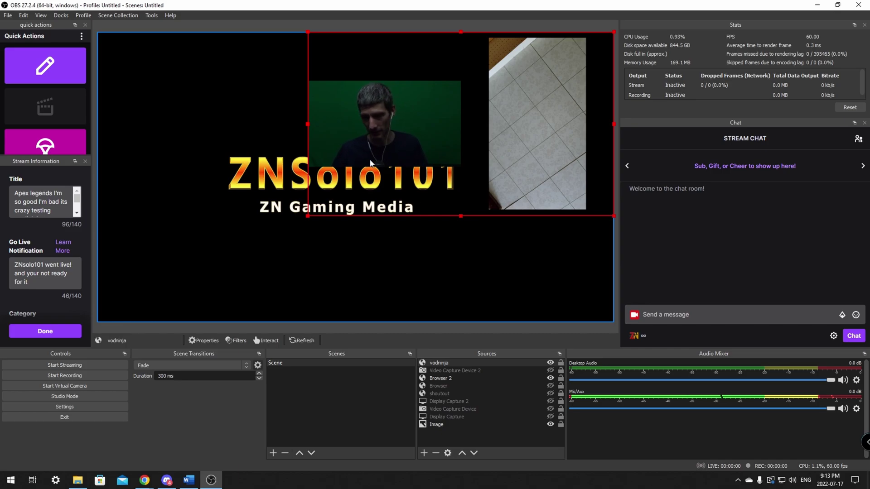
{"action": "left_click", "coordinate": [144, 480]}
{"action": "left_click", "coordinate": [191, 447]}
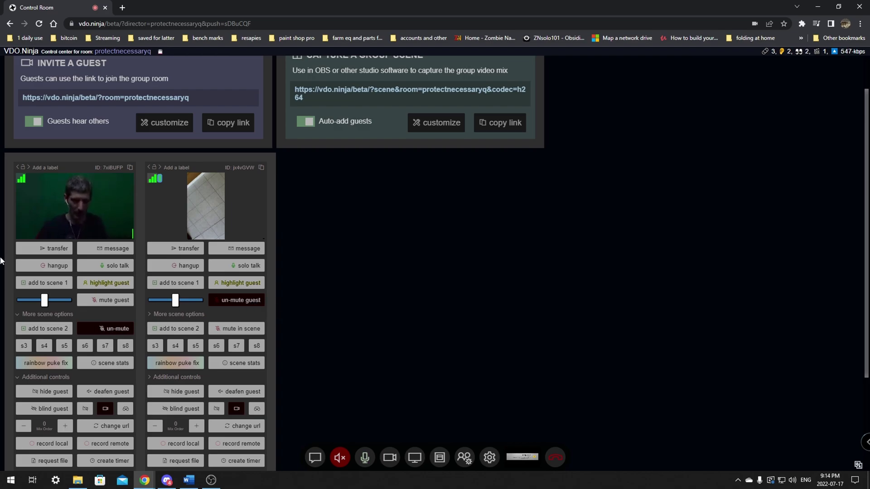
- Copy the room's guest invite link and load it in a new browser tab
{"action": "mouse_move", "coordinate": [222, 239]}
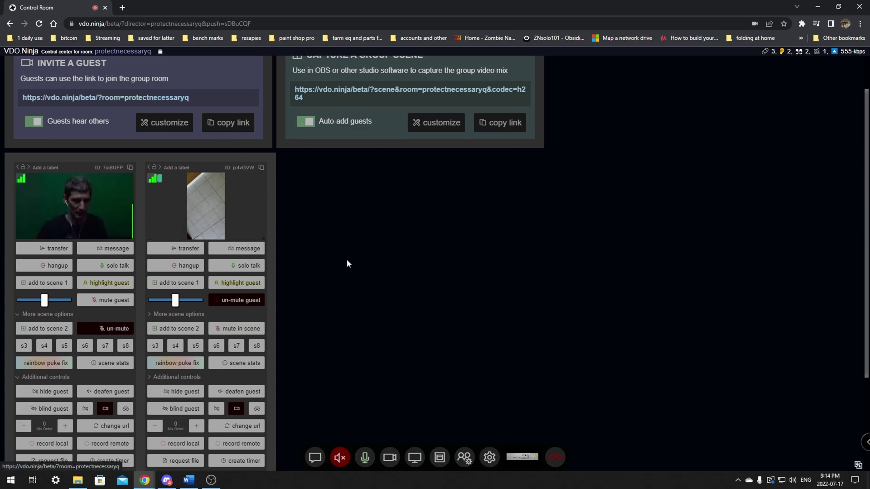
{"action": "left_click", "coordinate": [227, 124]}
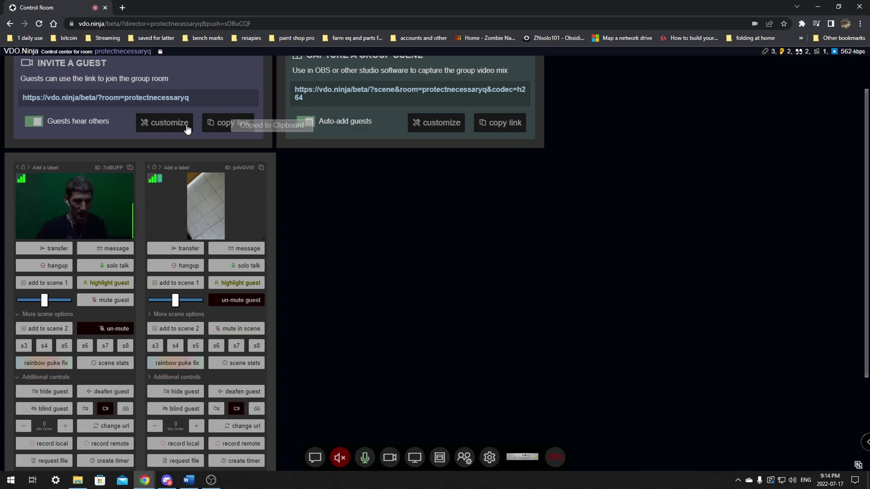
{"action": "key", "text": "ctrl+t"}
{"action": "key", "text": "ctrl+v"}
{"action": "key", "text": "Return"}
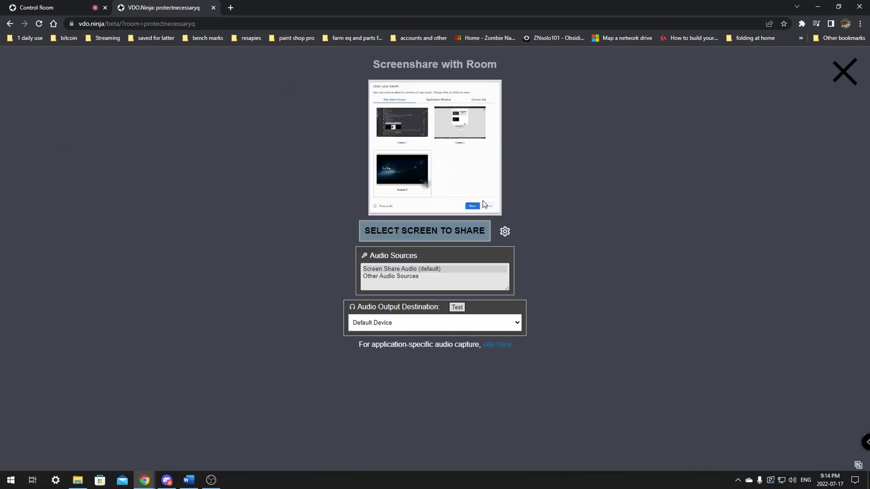
- Choose a screen, start sharing it into the room, and dismiss the no-audio-source warning
{"action": "left_click", "coordinate": [442, 231]}
{"action": "left_click", "coordinate": [515, 259]}
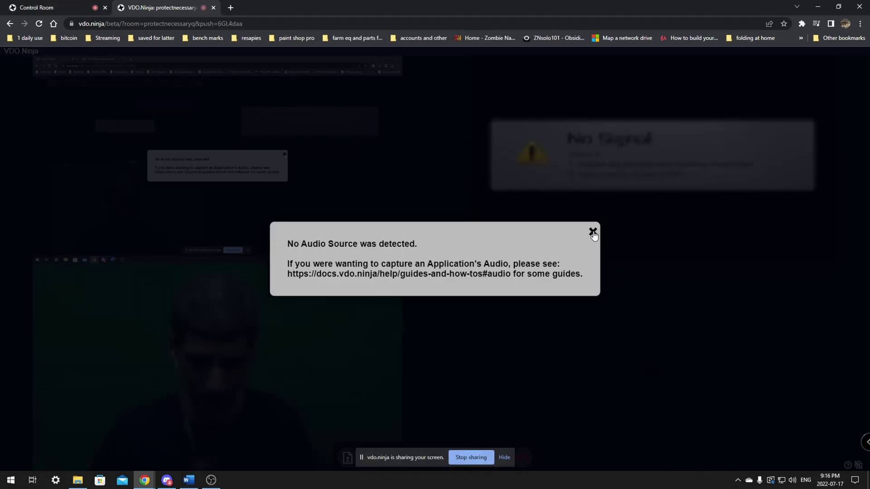
{"action": "left_click", "coordinate": [593, 233]}
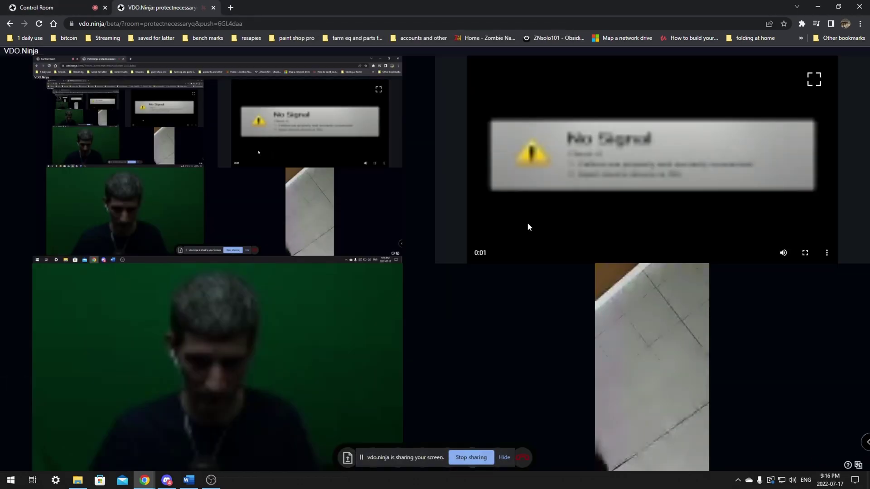
- In OBS, resize the vodninja source into the scene's top-right area, then return to the control room
{"action": "left_click", "coordinate": [211, 479]}
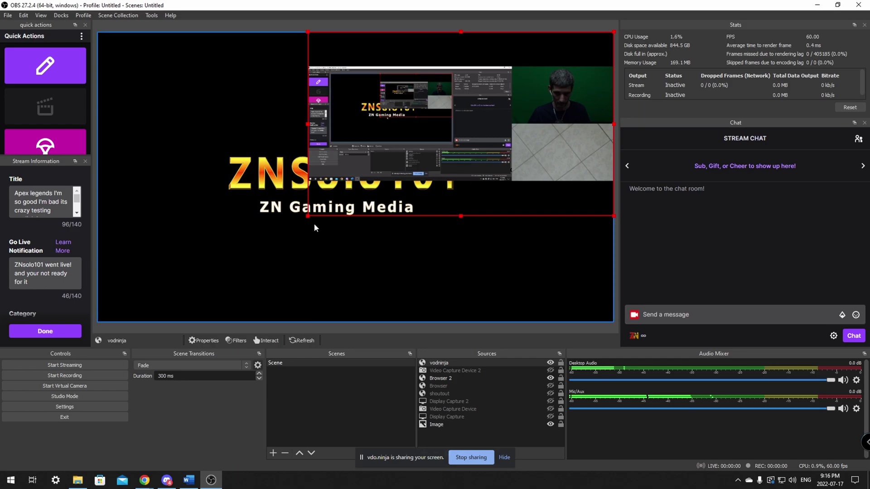
{"action": "left_click_drag", "start_coordinate": [308, 216], "coordinate": [128, 292]}
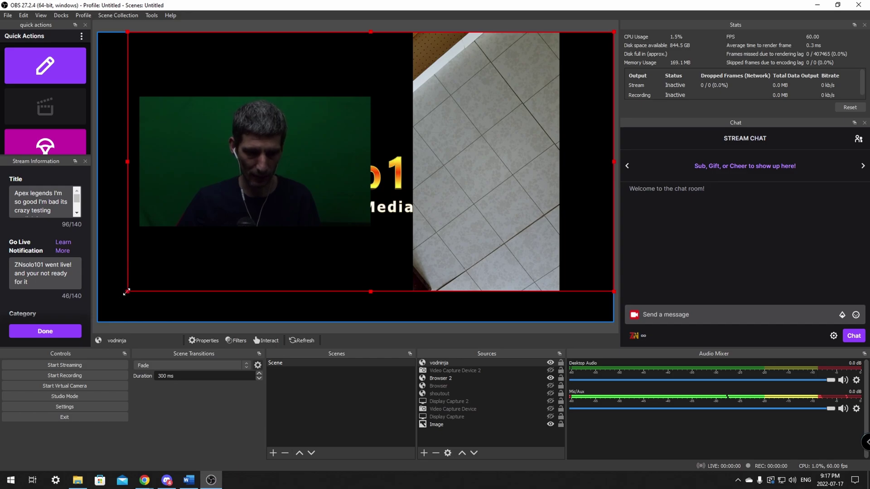
{"action": "left_click_drag", "start_coordinate": [128, 292], "coordinate": [326, 193]}
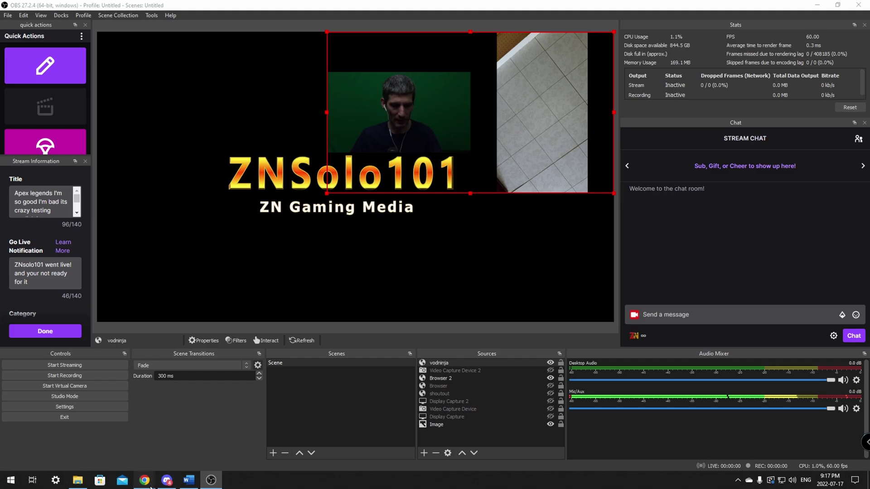
{"action": "mouse_move", "coordinate": [144, 480]}
{"action": "left_click", "coordinate": [176, 452]}
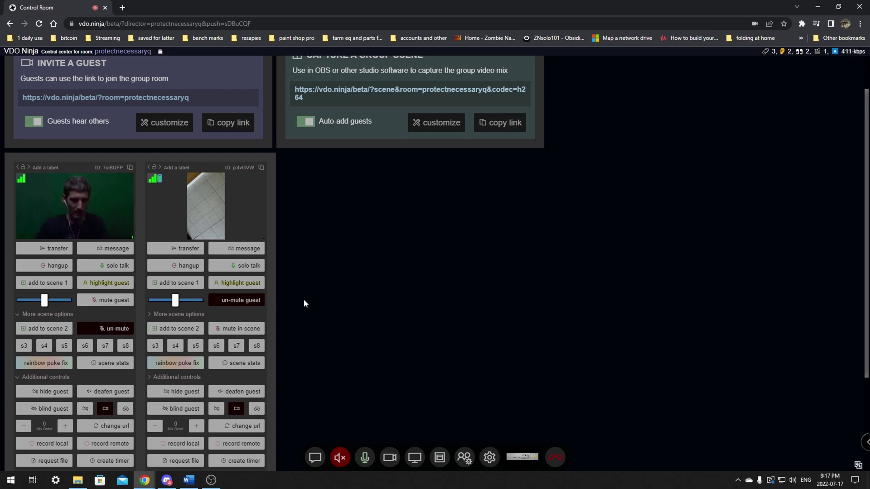
- Mute the first guest everywhere, then toggle the second guest's mute guest and mute in scene buttons
{"action": "left_click", "coordinate": [114, 301]}
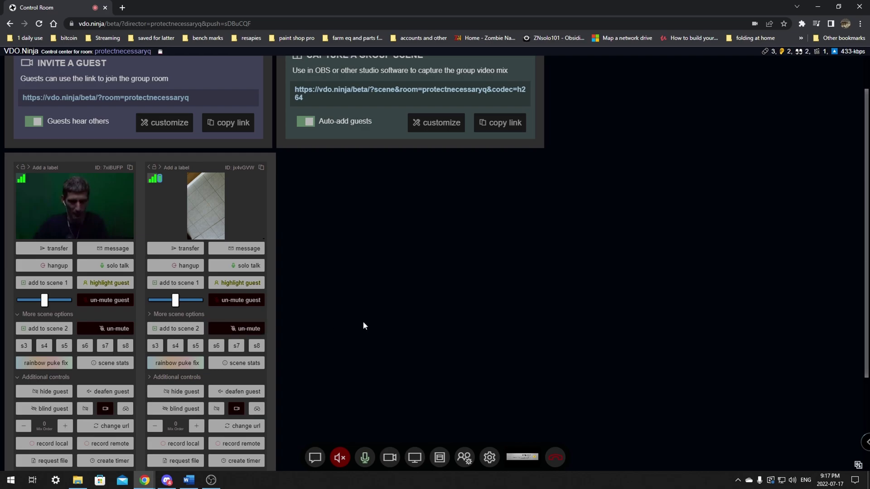
{"action": "left_click", "coordinate": [238, 301]}
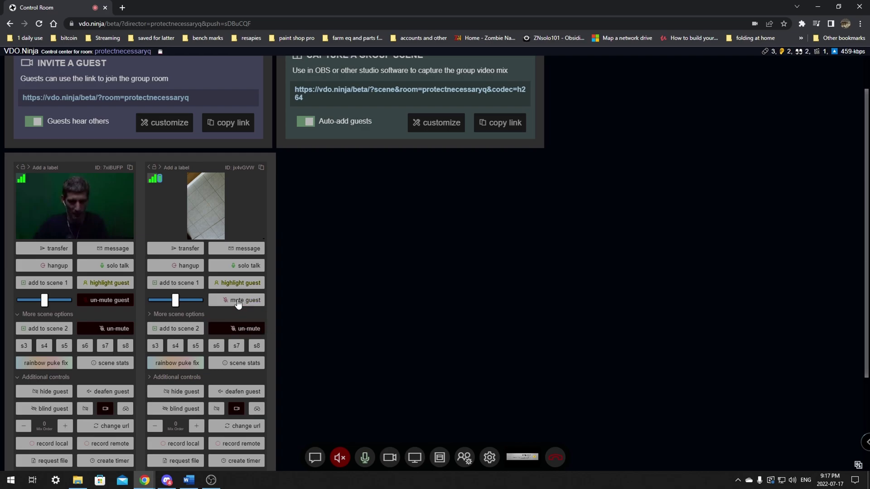
{"action": "left_click", "coordinate": [239, 302]}
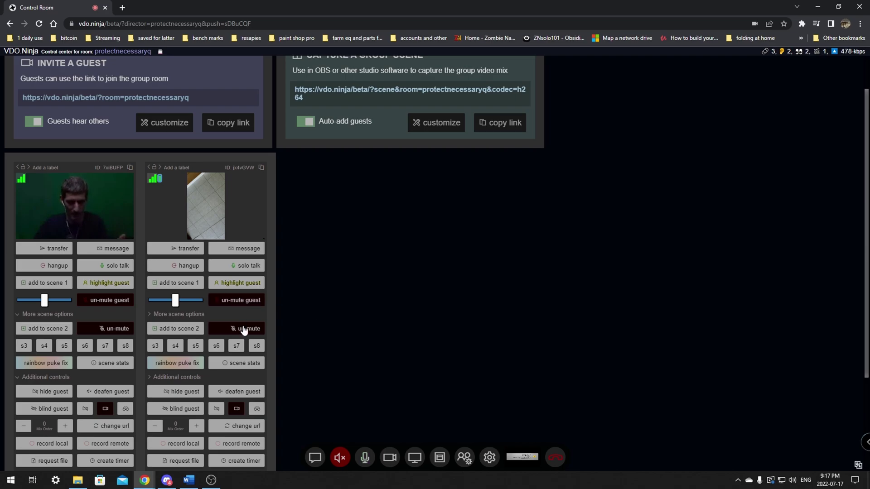
{"action": "left_click", "coordinate": [239, 331]}
{"action": "left_click", "coordinate": [239, 332]}
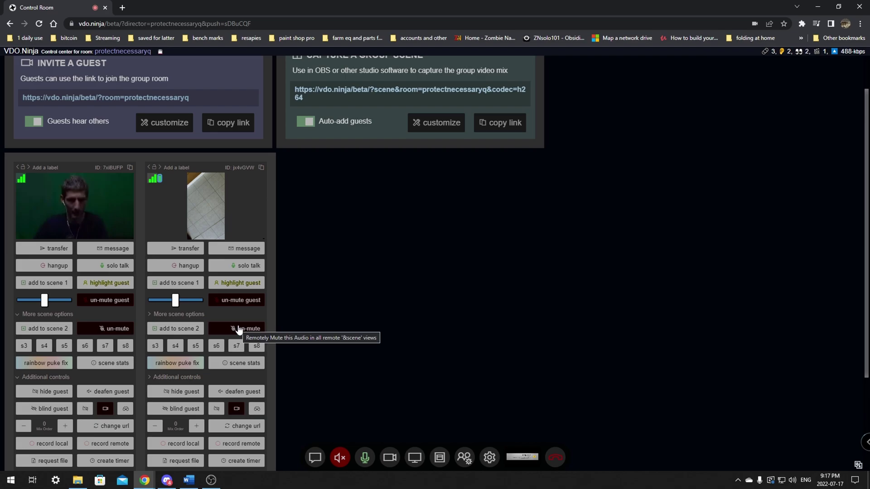
{"action": "left_click", "coordinate": [235, 333]}
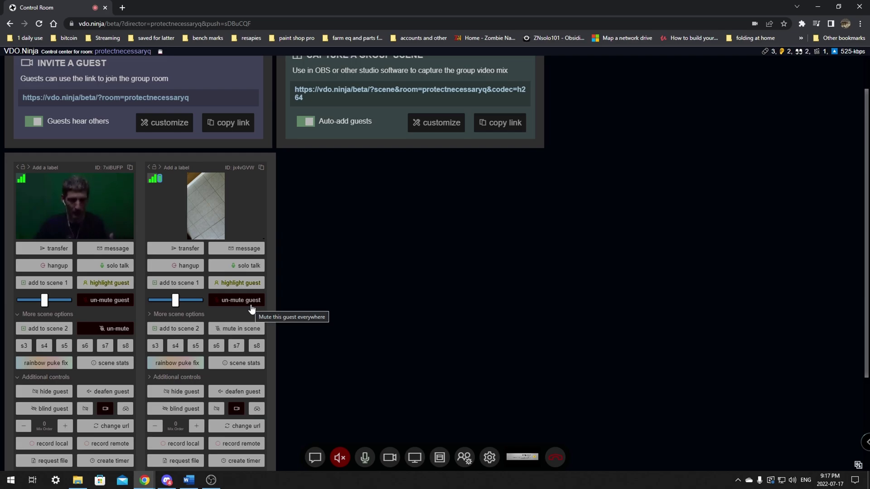
{"action": "mouse_move", "coordinate": [175, 305]}
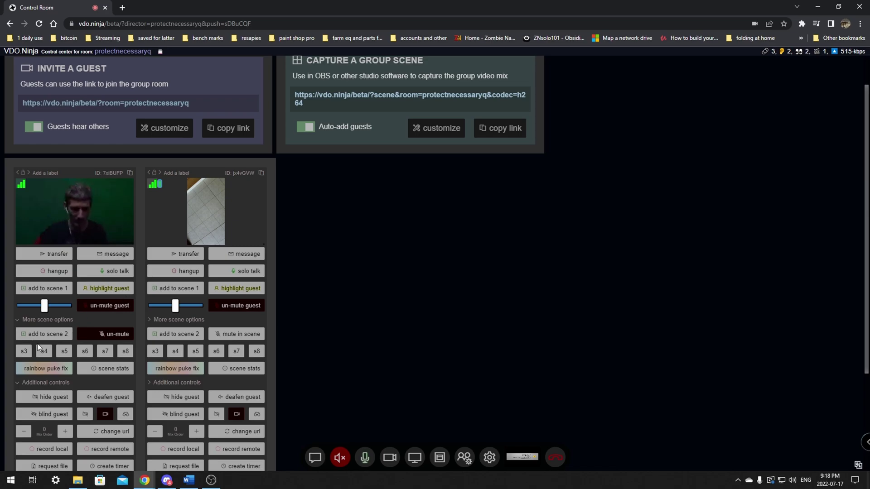
{"action": "left_click", "coordinate": [211, 480]}
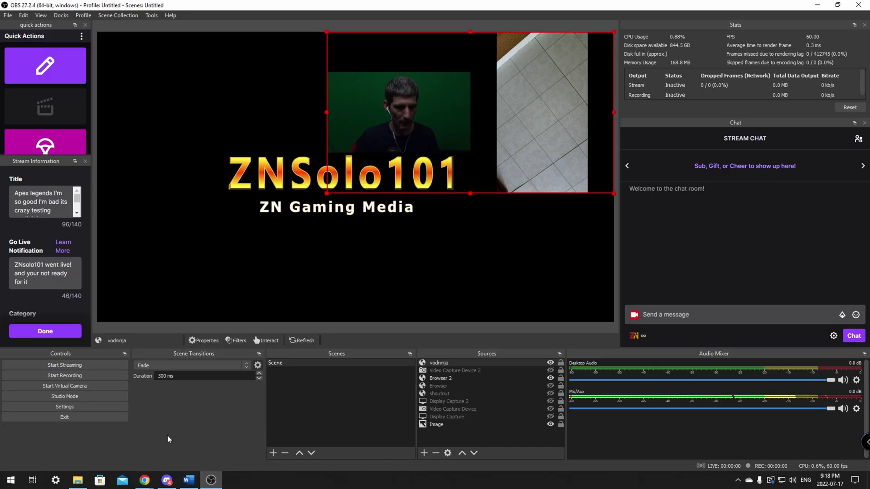
{"action": "left_click", "coordinate": [149, 483]}
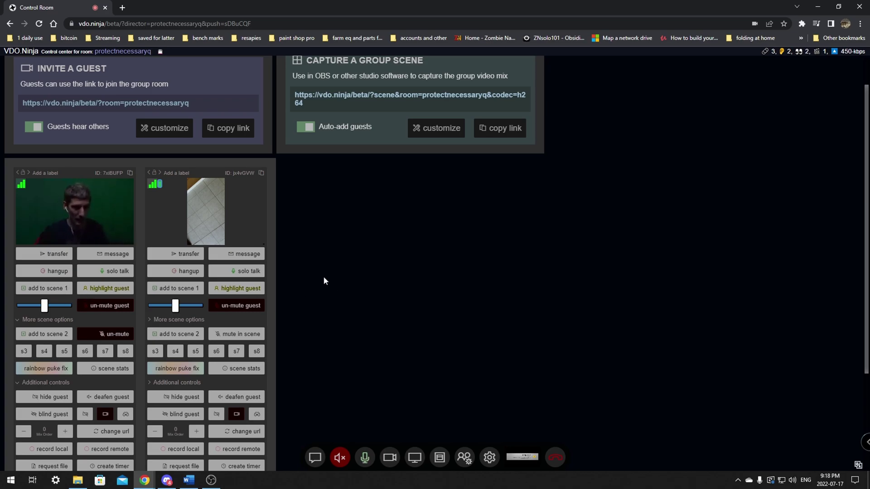
{"action": "scroll", "coordinate": [315, 270], "scroll_direction": "down", "scroll_amount": 1}
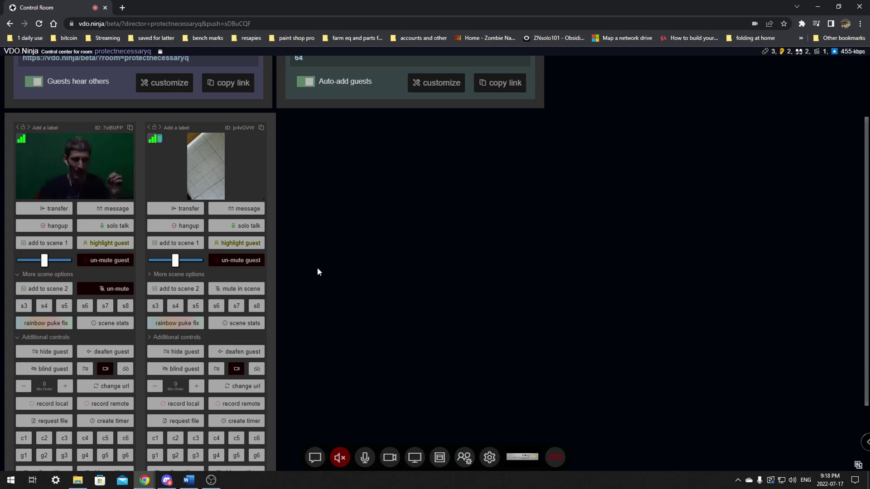
{"action": "scroll", "coordinate": [317, 267], "scroll_direction": "up", "scroll_amount": 1}
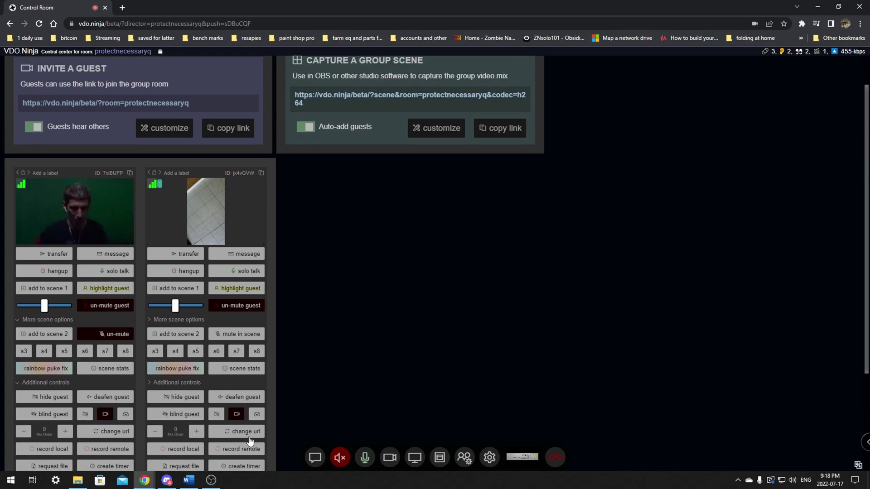